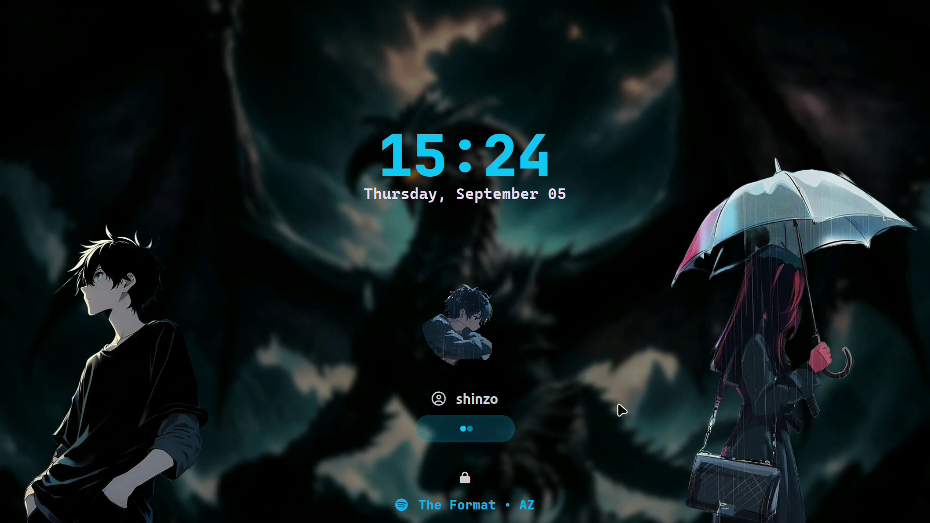
type("**")
- Unlock the session, then open and dismiss the app launcher, Wi-Fi menu and power menu
key("Return")
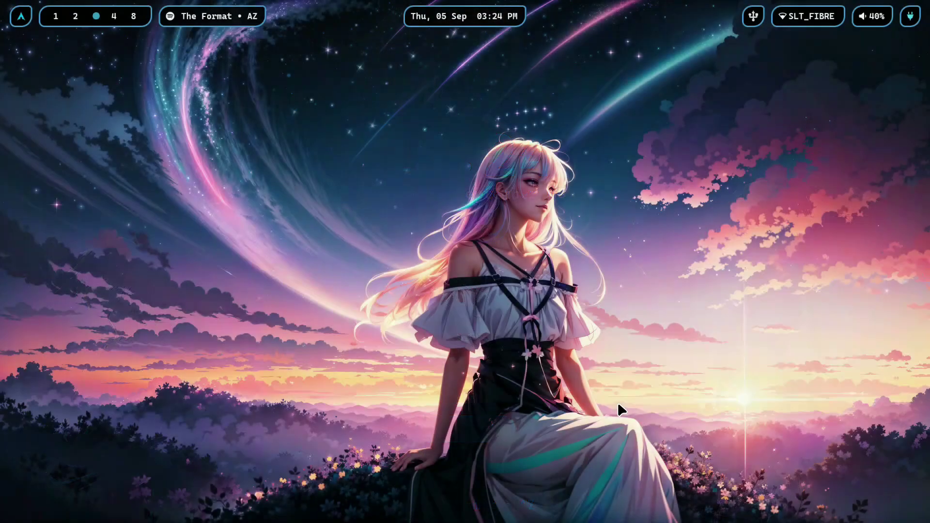
key("super+d")
key("Escape")
key("super+w")
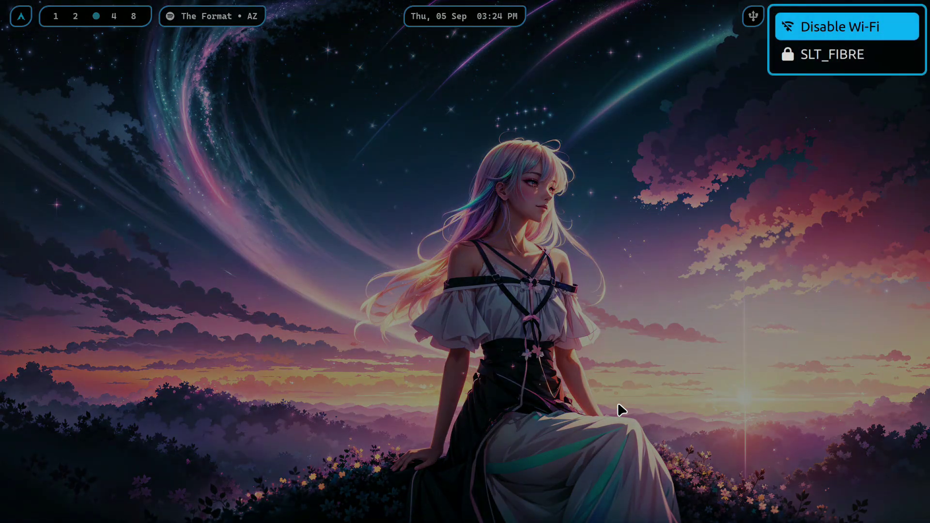
key("Escape")
key("super+x")
key("Escape")
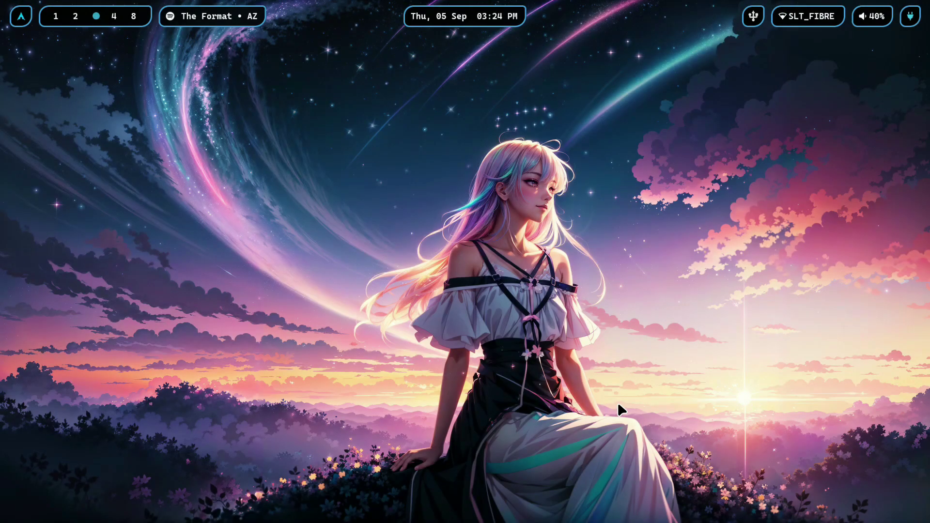
- In a new terminal, echo the second clipboard history entry, then clear the screen
key("super+Return")
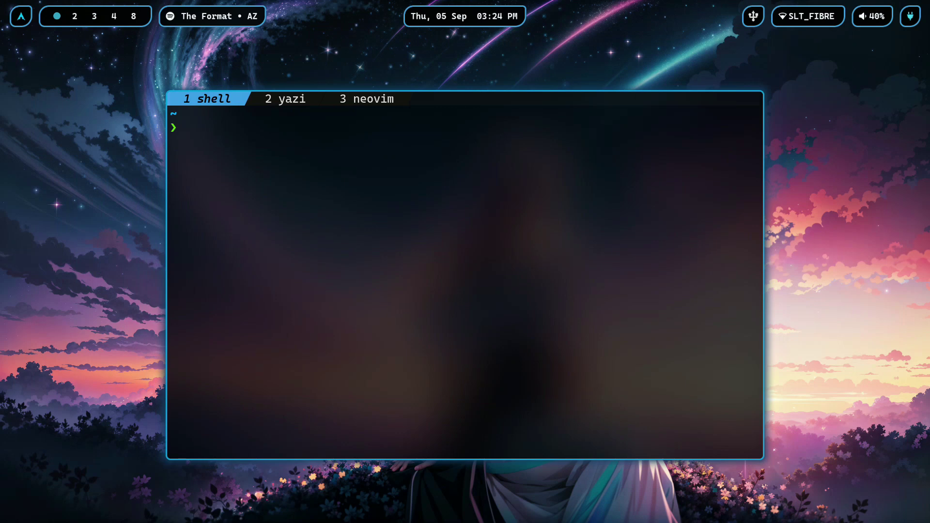
key("super+v")
key("Down")
key("Escape")
type("echo")
key("Tab")
key("Tab")
key("Tab")
type("\"")
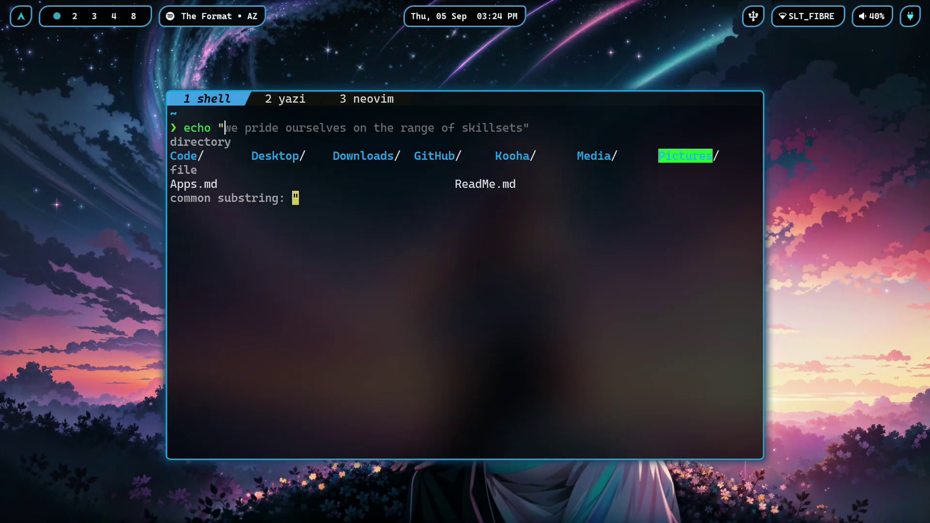
key("ctrl+v")
type("\"")
key("Return")
type("clea")
key("Tab")
type("r")
key("Return")
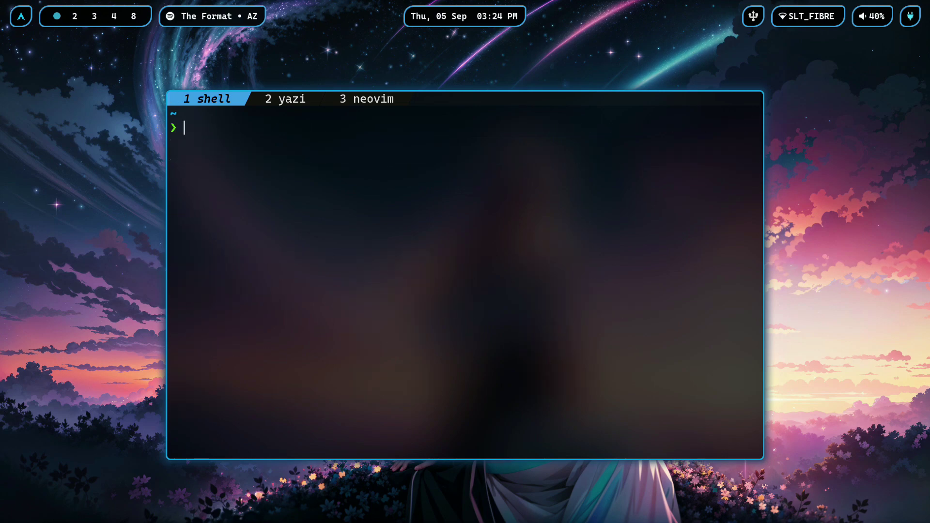
- Open a PDF from the yazi file manager, view it, and close the viewer
key("alt+2")
key("Return")
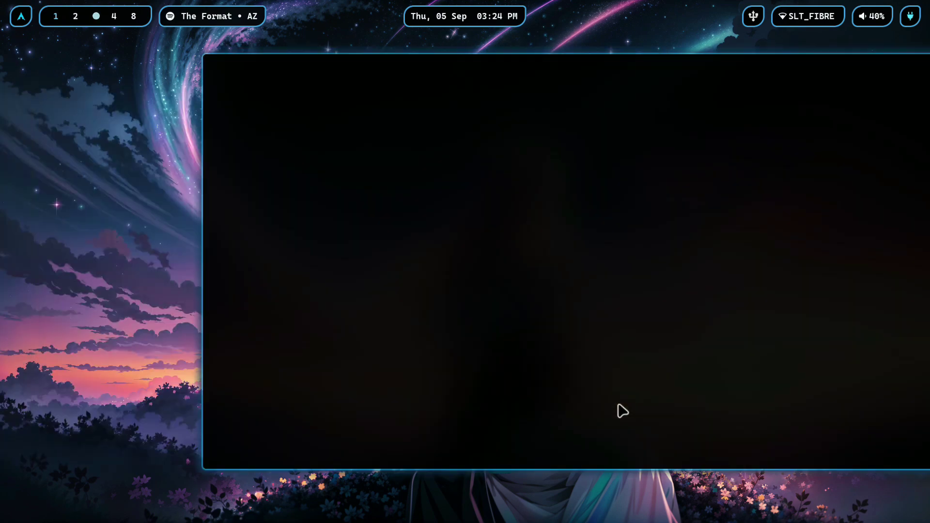
scroll(623, 411, "down", 4)
scroll(621, 410, "down", 4)
scroll(621, 411, "down", 4)
scroll(623, 410, "down", 4)
scroll(622, 410, "down", 4)
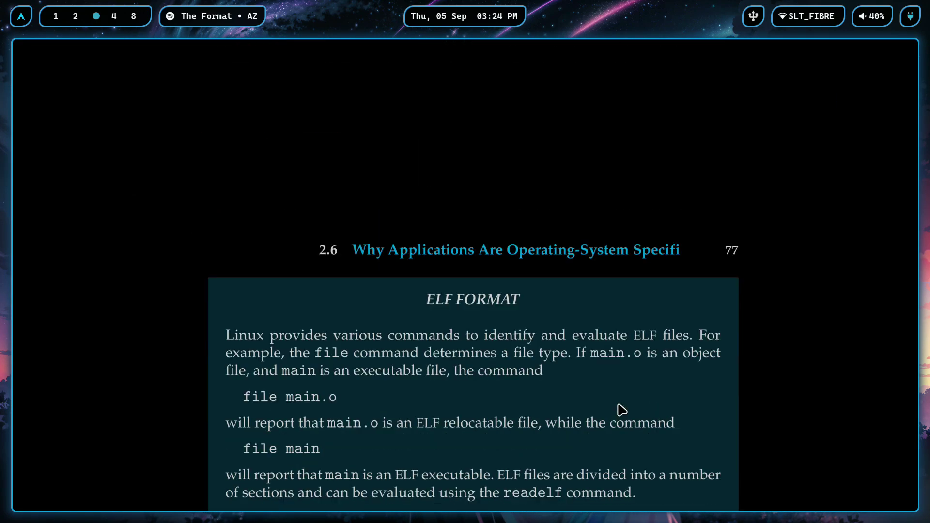
scroll(622, 411, "down", 3)
scroll(622, 411, "down", 2)
key("q")
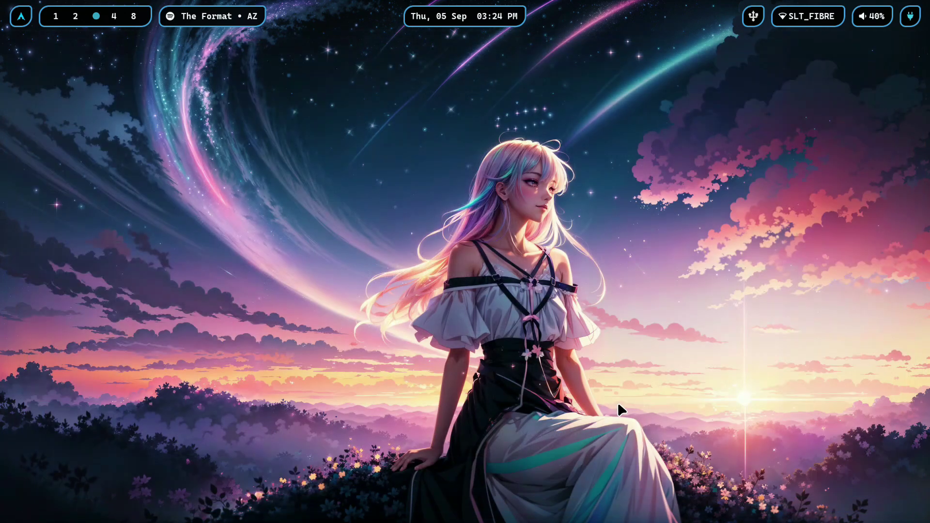
key("super+1")
- Play a Steins;Gate episode from yazi, close the player, and return to the terminal
key("3")
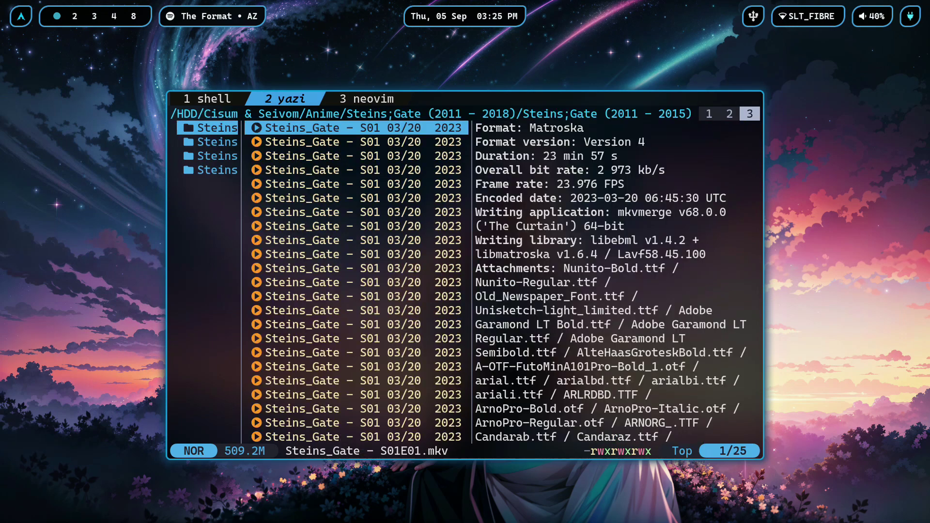
key("Return")
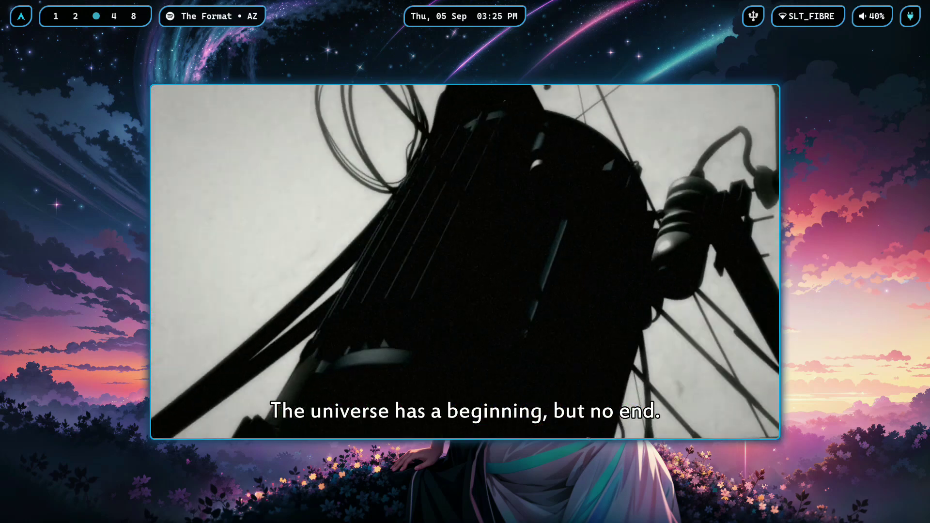
key("q")
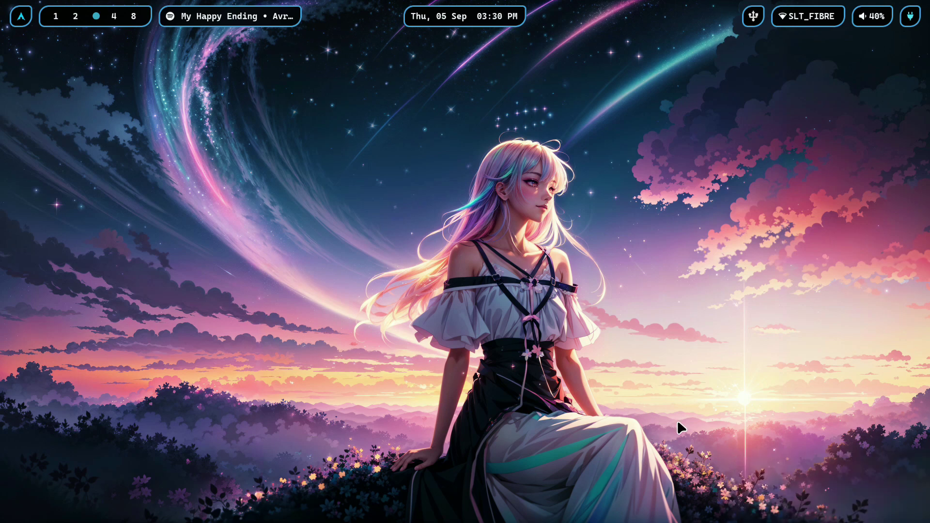
key("super+1")
type("vim")
- Open Test.java in Neovim and type class Test, static int factorial(int n), and if (n <= 0) return
key("Tab")
type("Test.java")
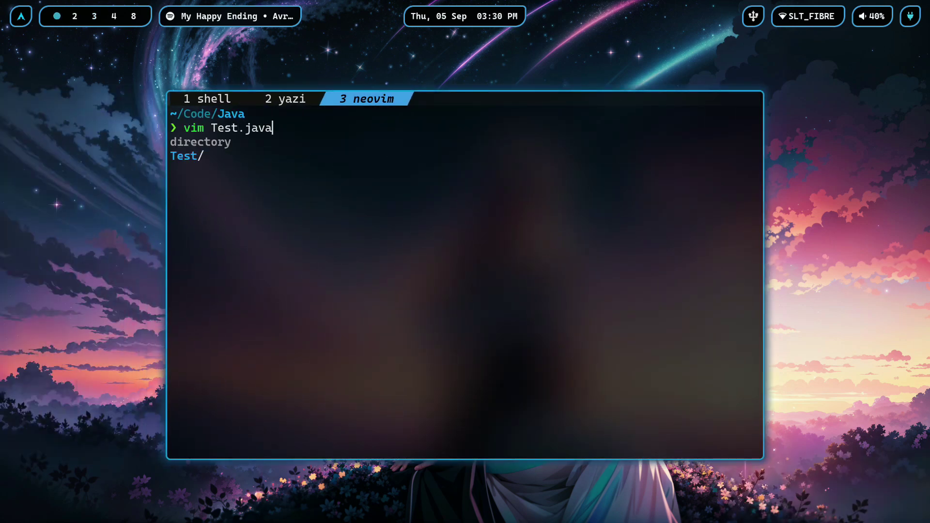
key("Return")
type("ip")
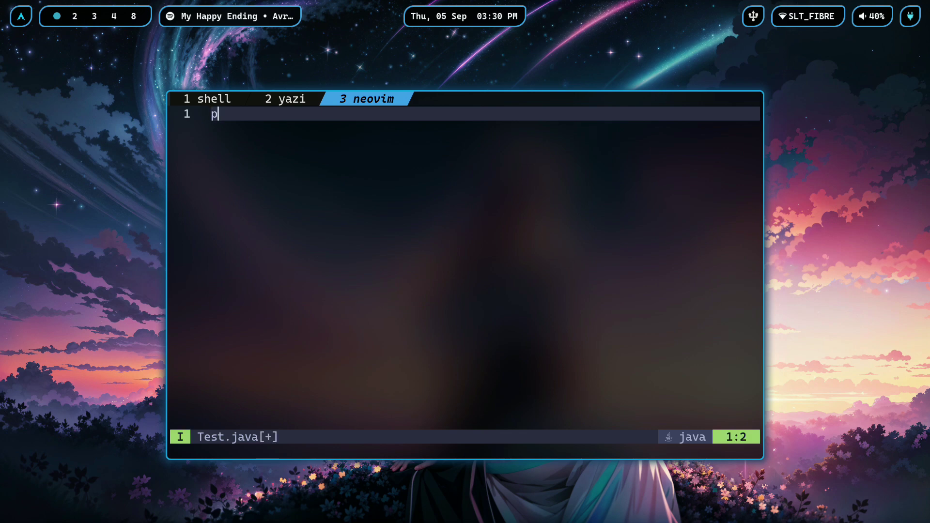
type("ic class T")
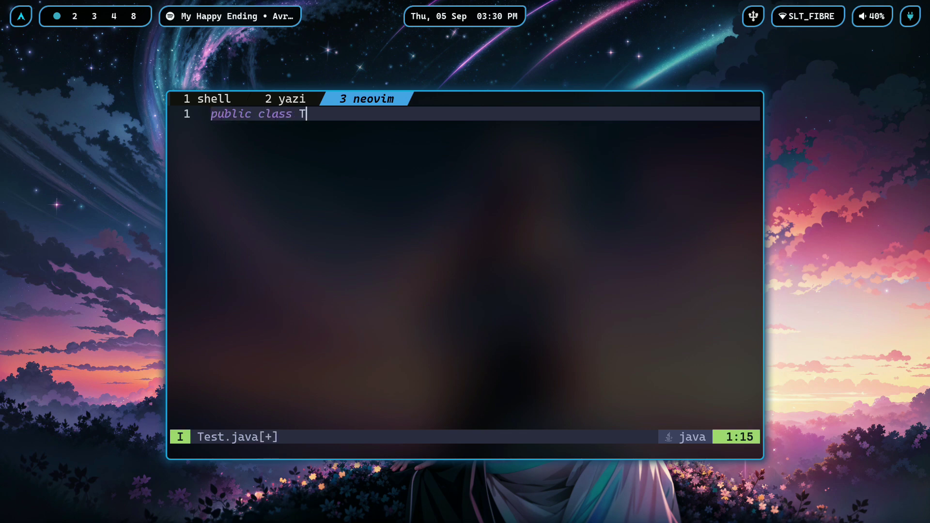
type("{")
key("Return")
type("publi")
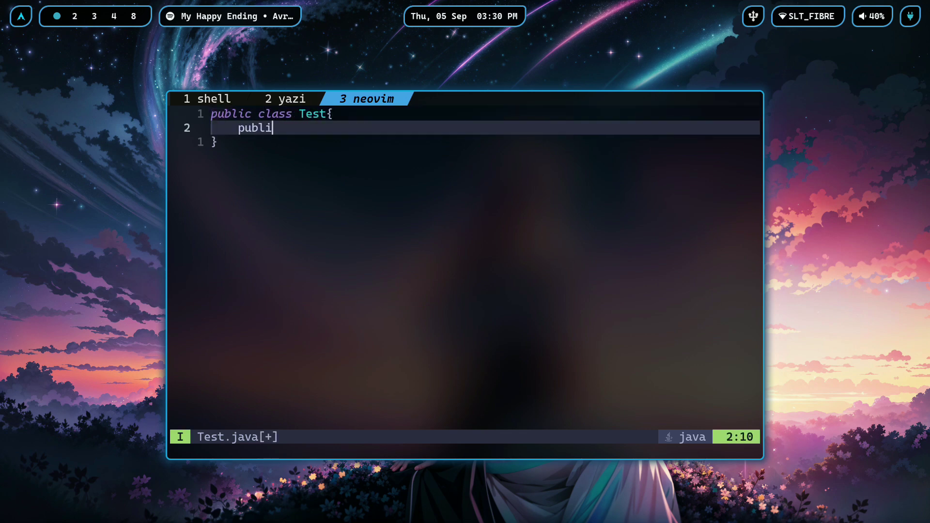
type("c static int factorial(int n)")
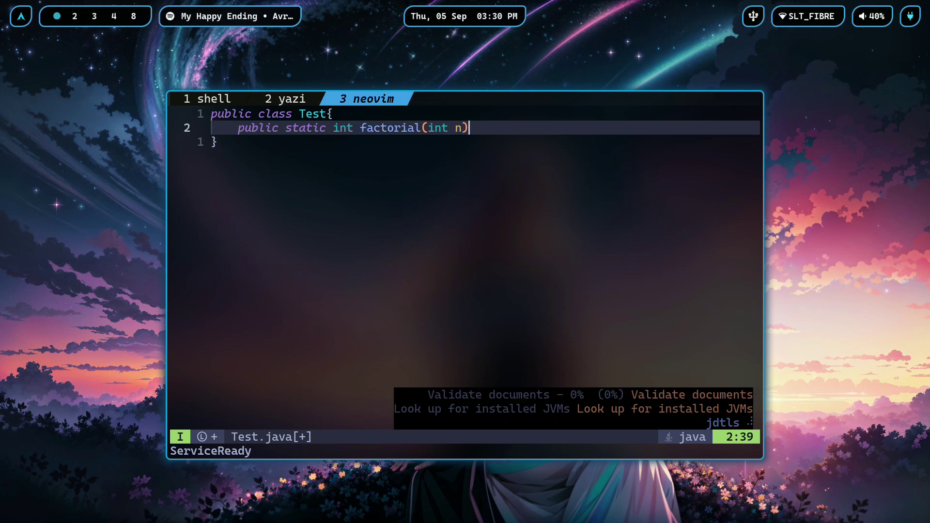
type("{")
key("Return")
type("if ")
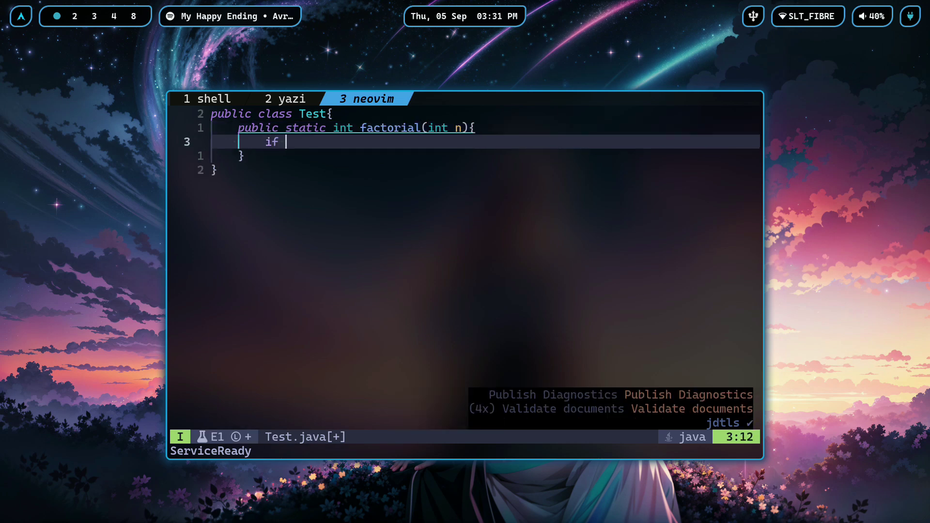
type("(n <")
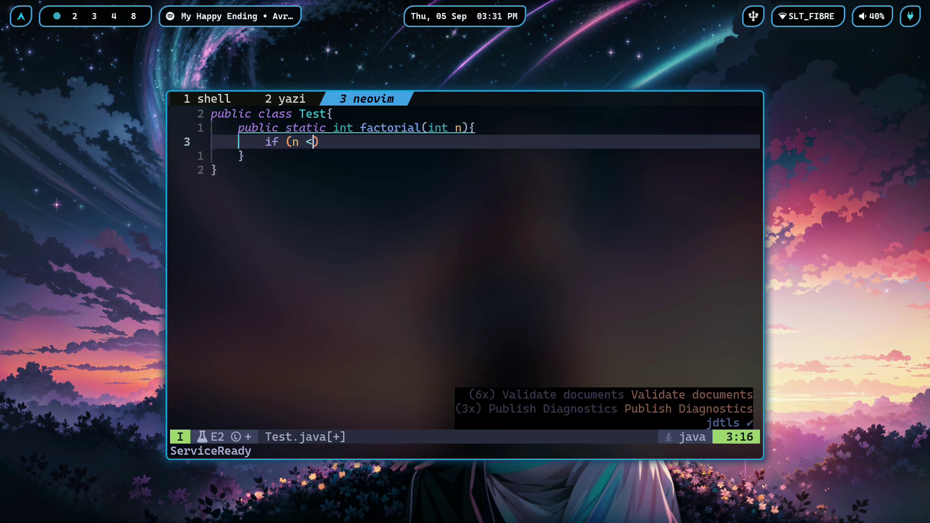
type("= 0")
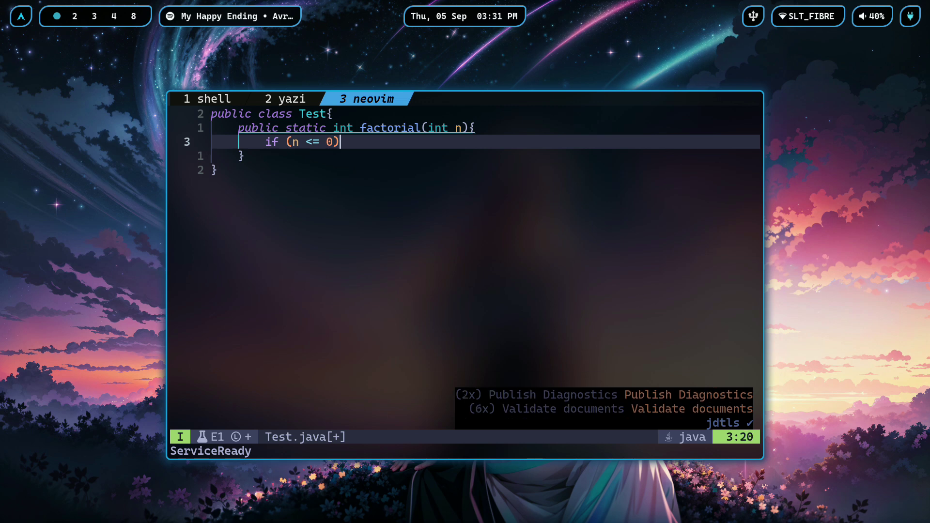
key("Right")
type("{")
key("Return")
type("return")
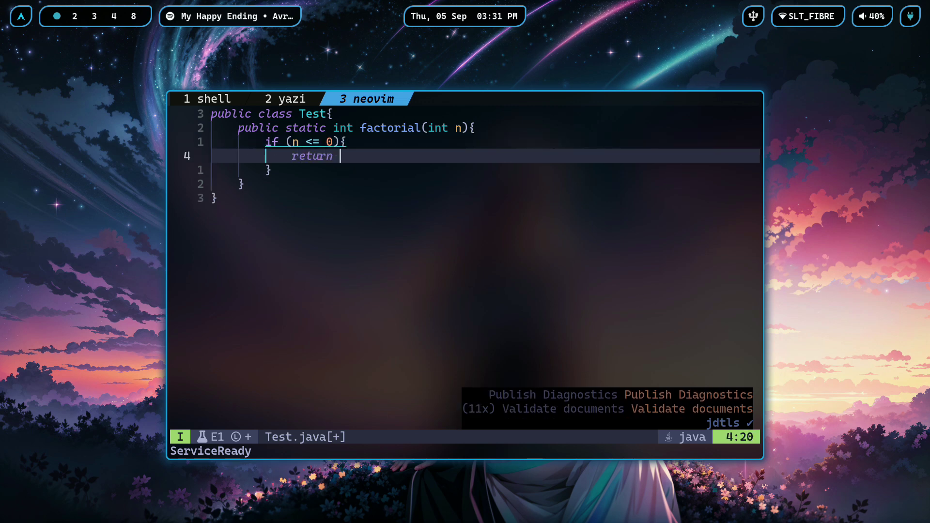